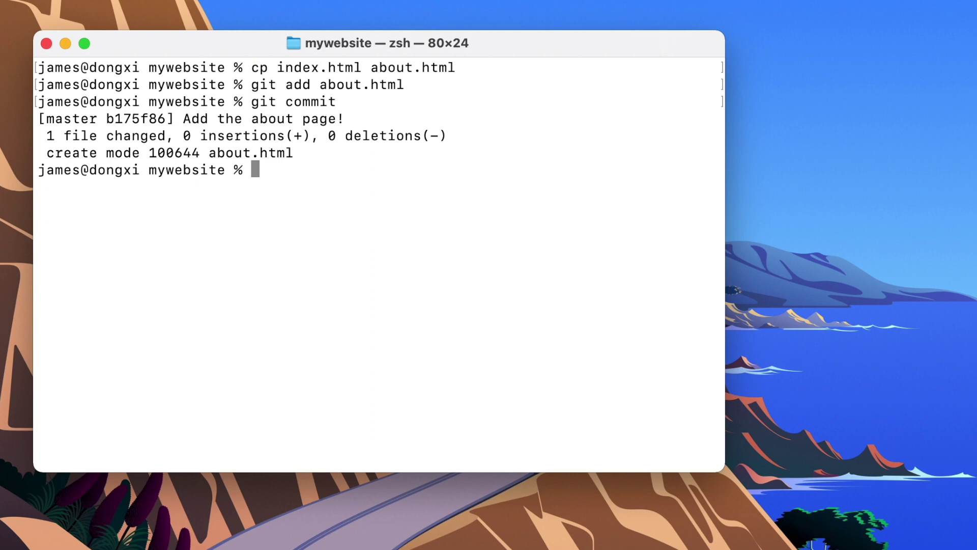
Review the earlier cp index.html about.html, git add about.html and git commit steps.
left_click_drag(251, 67, 455, 67)
key("Escape")
left_click_drag(251, 84, 405, 84)
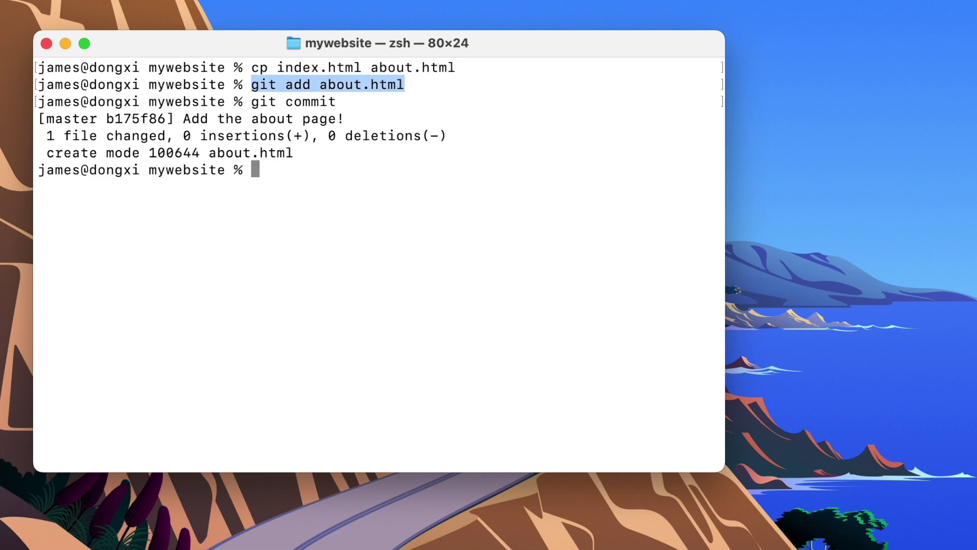
key("Escape")
left_click_drag(252, 101, 337, 102)
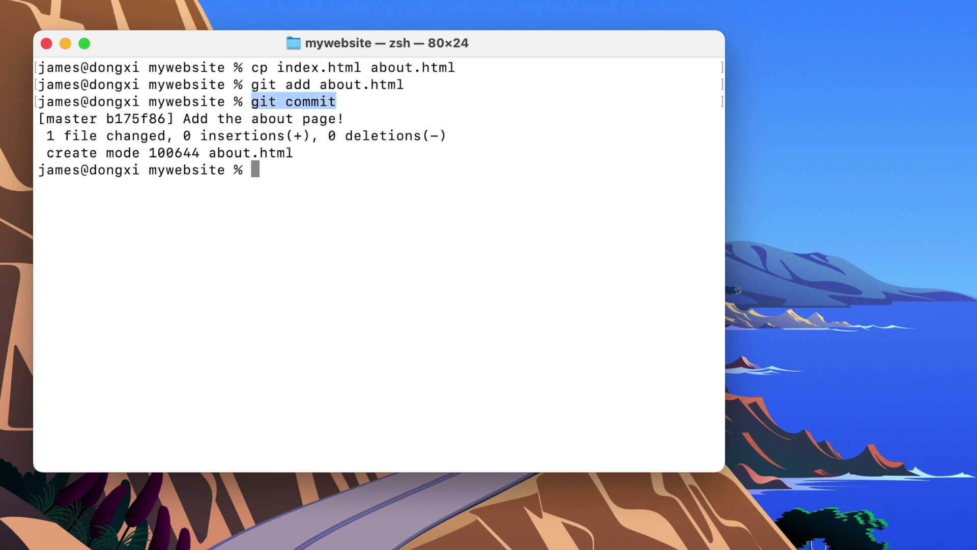
key("Escape")
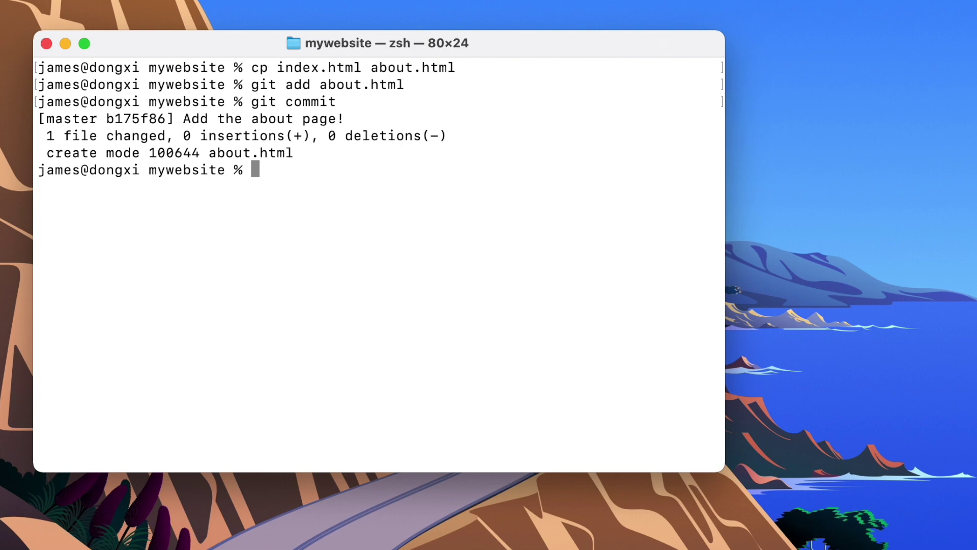
type("git reset")
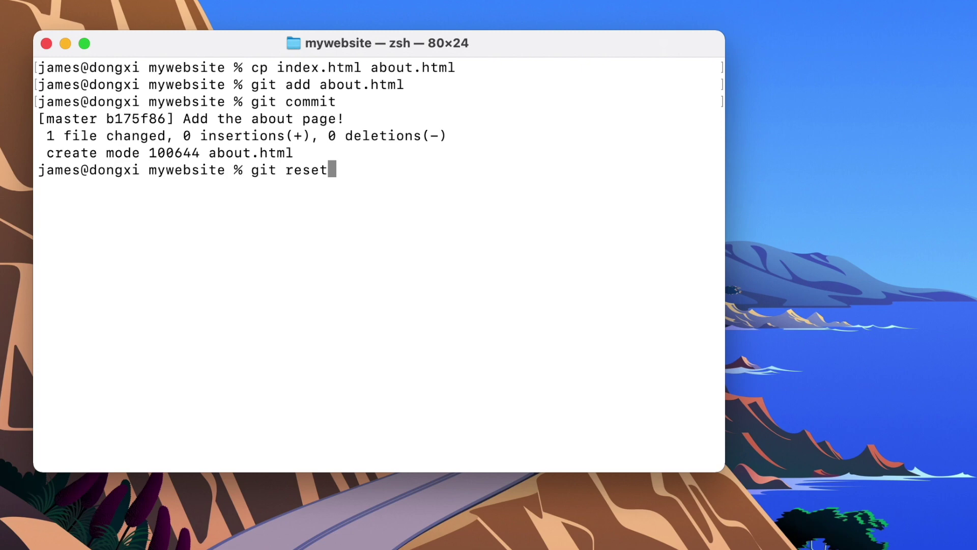
type(" --sof")
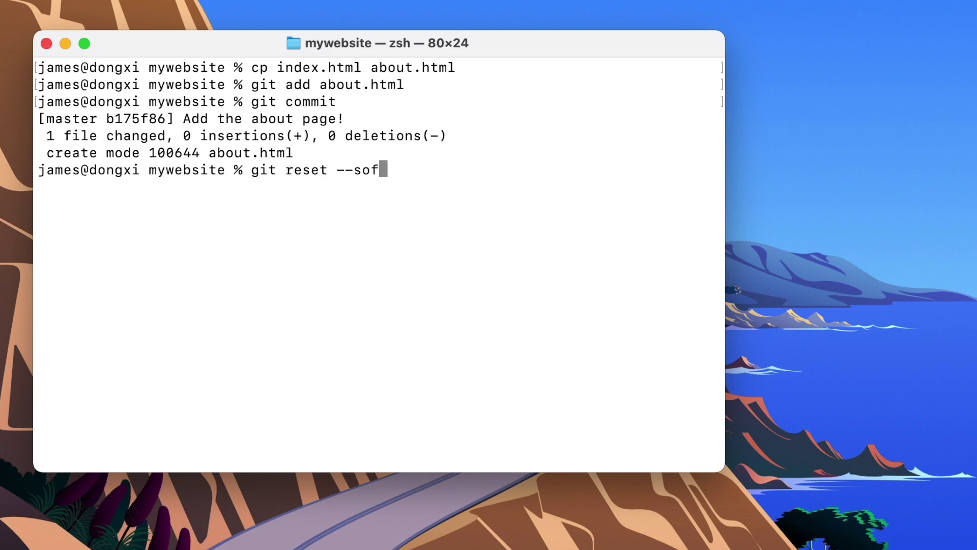
type("t HEAD")
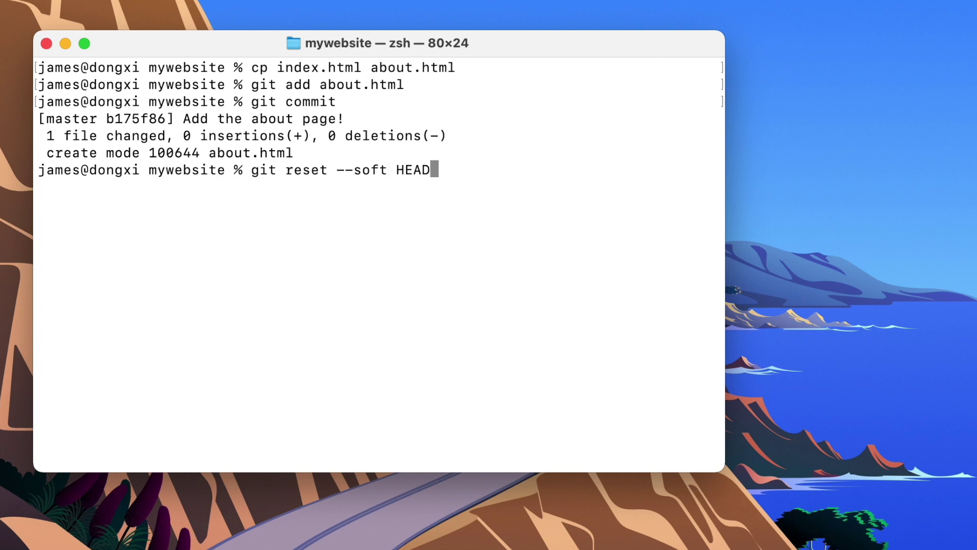
type("~1")
Run git reset --soft HEAD~1 to undo the latest commit while keeping changes staged.
key("Return")
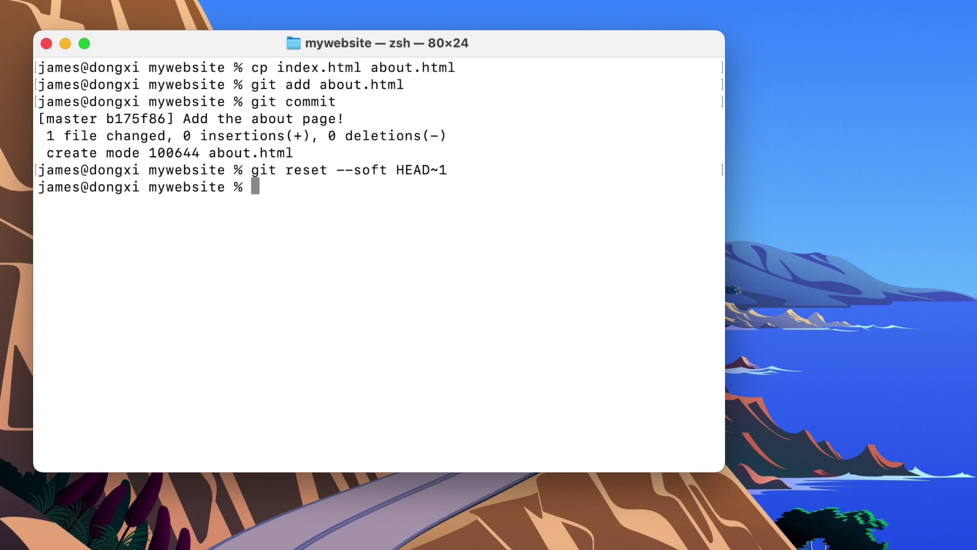
type("git reset --")
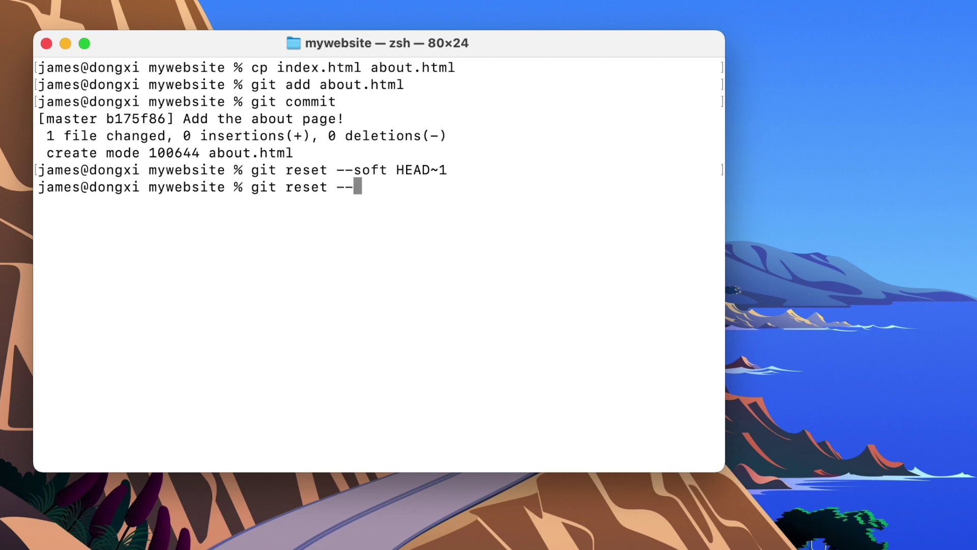
type("mixed")
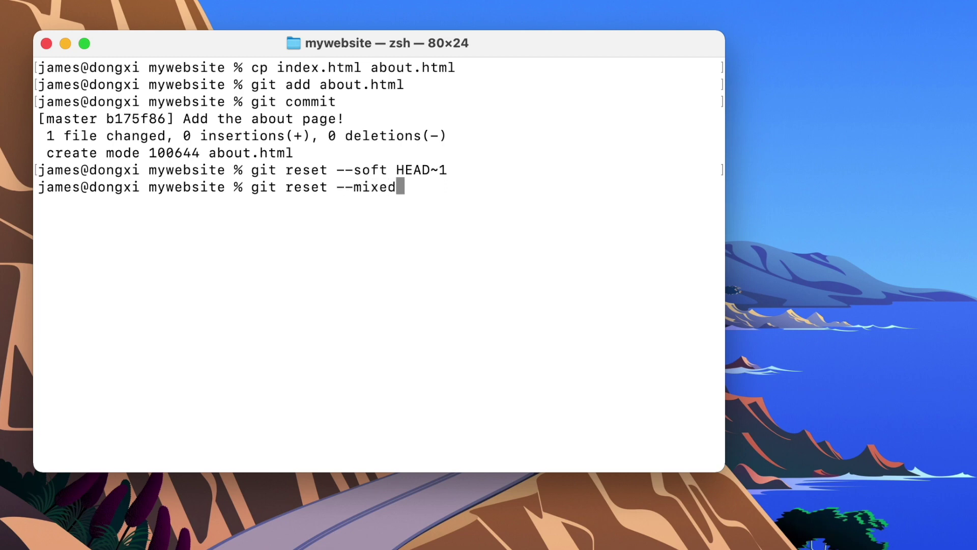
type(" HEAD")
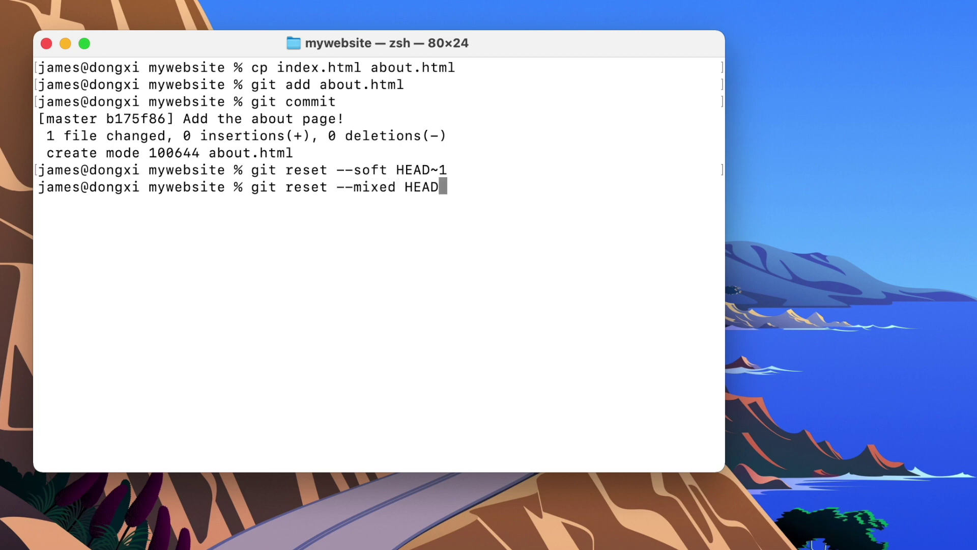
type("~1")
Drop the --mixed option and run the default git reset HEAD~1, unstaging the changes.
key("Left")
key("Left")
key("Left")
key("BackSpace")
key("BackSpace")
key("BackSpace")
key("BackSpace")
key("BackSpace")
key("BackSpace")
key("BackSpace")
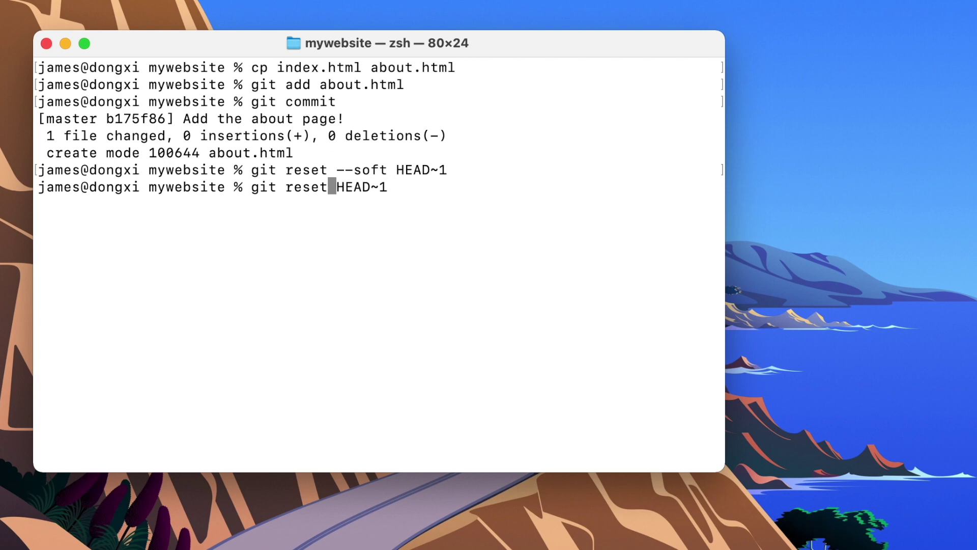
key("Right")
key("Right")
key("Right")
key("Return")
type("git reset ")
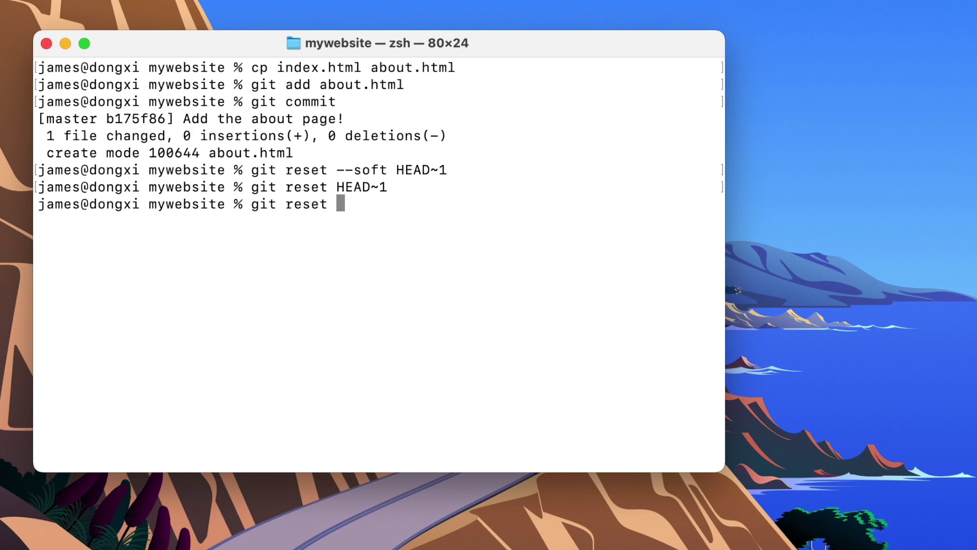
type("--hard HEA")
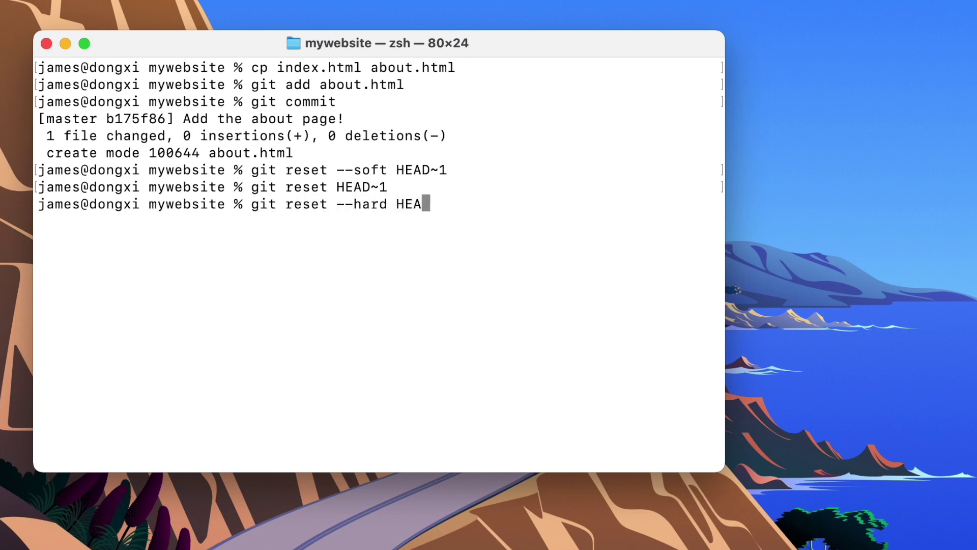
type("D~1")
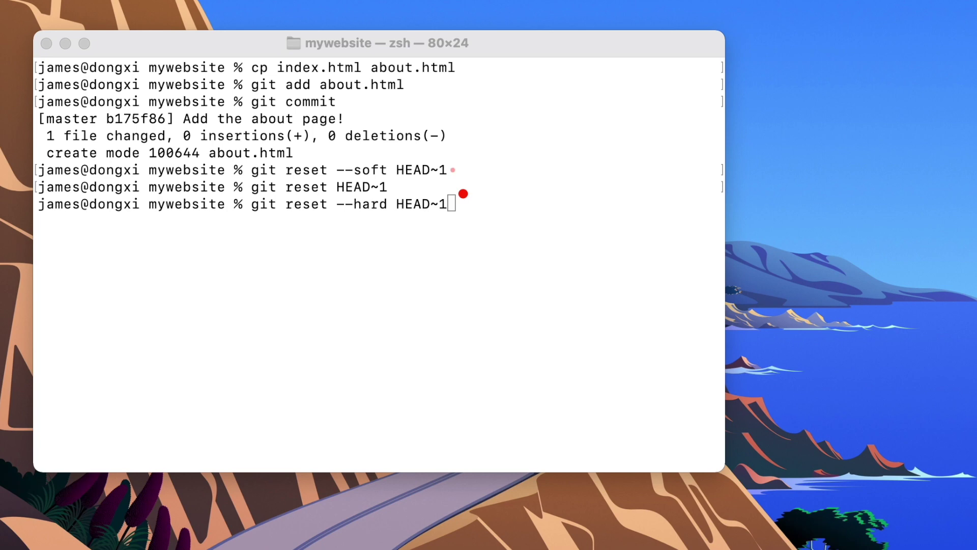
Draw an arrow linking the soft reset line back to the git commit step.
mouse_move(451, 169)
left_mouse_down()
mouse_move(470, 170)
mouse_move(462, 107)
mouse_move(340, 109)
mouse_move(355, 115)
mouse_move(356, 98)
left_mouse_up()
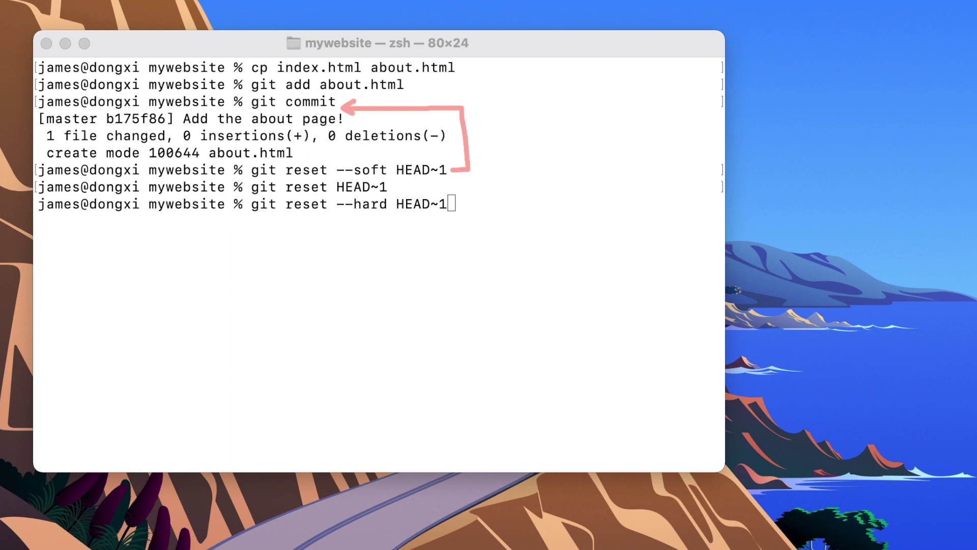
Draw arrows linking the default reset to git add and the hard reset to the cp step.
mouse_move(450, 186)
left_mouse_down()
mouse_move(485, 184)
mouse_move(474, 76)
mouse_move(453, 75)
mouse_move(466, 84)
left_mouse_up()
mouse_move(454, 204)
left_mouse_down()
mouse_move(508, 203)
mouse_move(501, 61)
mouse_move(486, 56)
mouse_move(489, 66)
mouse_move(494, 48)
left_mouse_up()
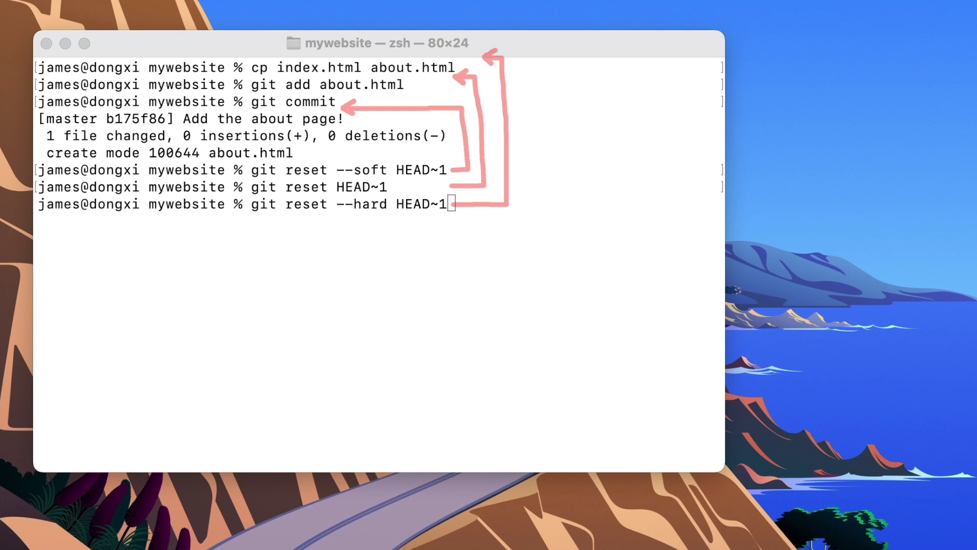